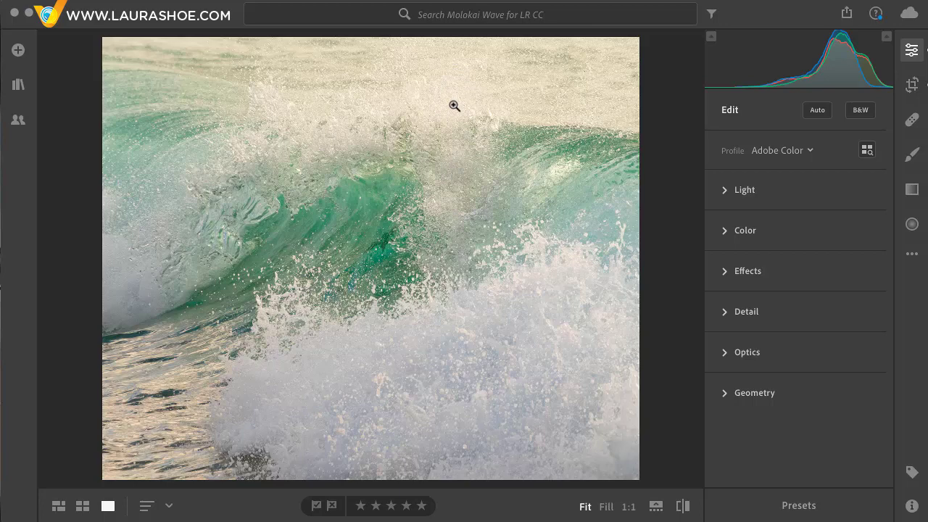
# Expand the Color section, open the Color Mixer, and enable its on-photo targeted adjustment
pyautogui.click(742, 231)
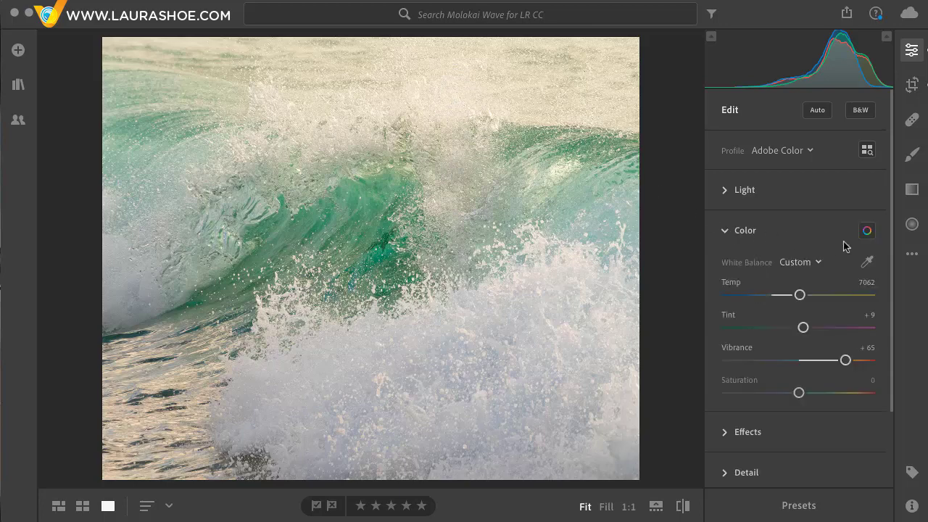
pyautogui.click(867, 231)
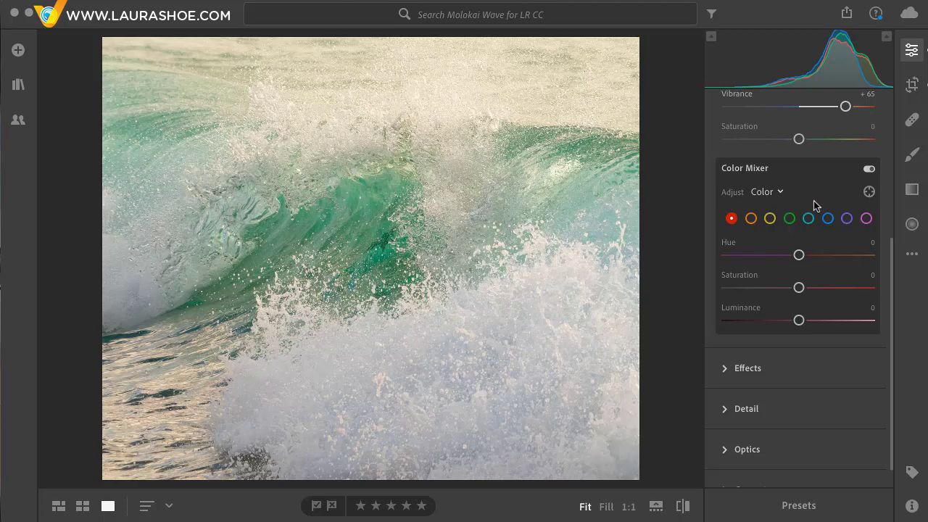
pyautogui.click(869, 192)
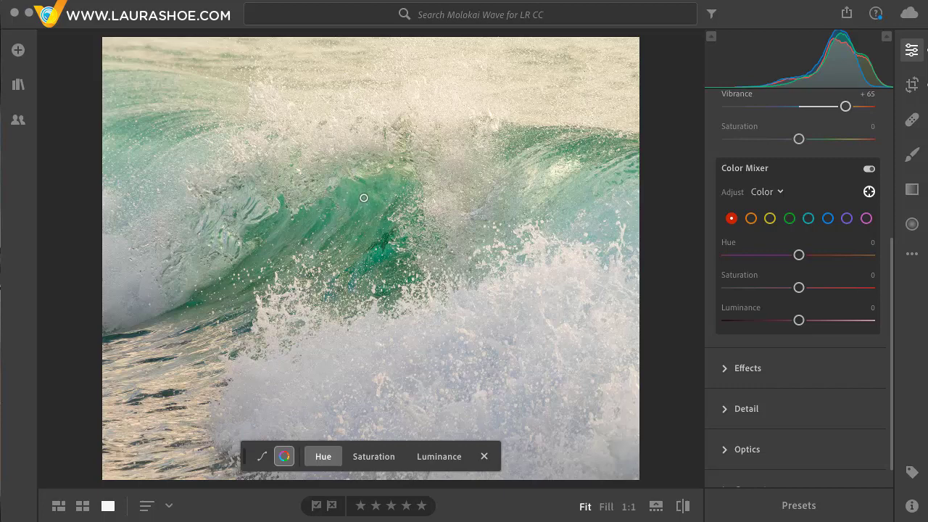
# Set the mixer's targeted adjustment to Saturation and sample the aqua tone in the wave
pyautogui.click(375, 456)
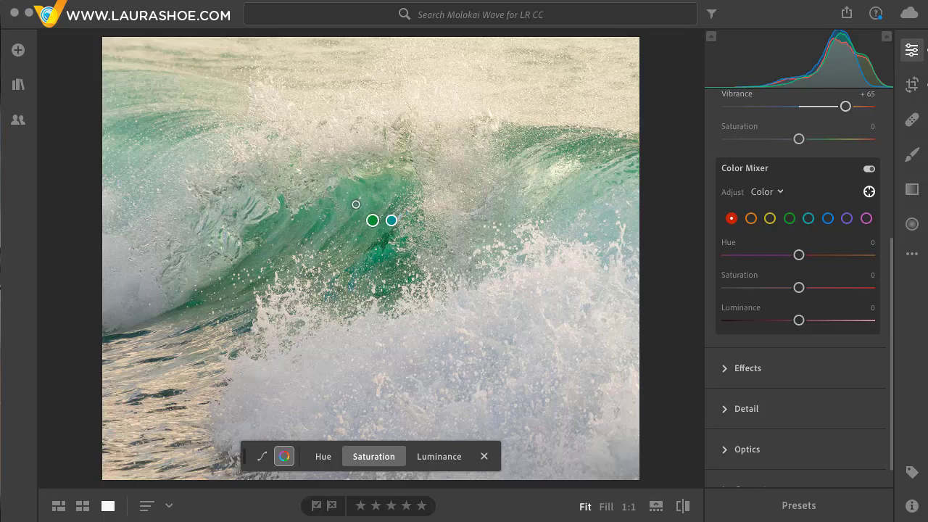
pyautogui.click(359, 201)
# Drag on the wave to raise Aqua saturation to +82 and Green saturation to +77
pyautogui.moveTo(359, 201); pyautogui.dragTo(412, 201)
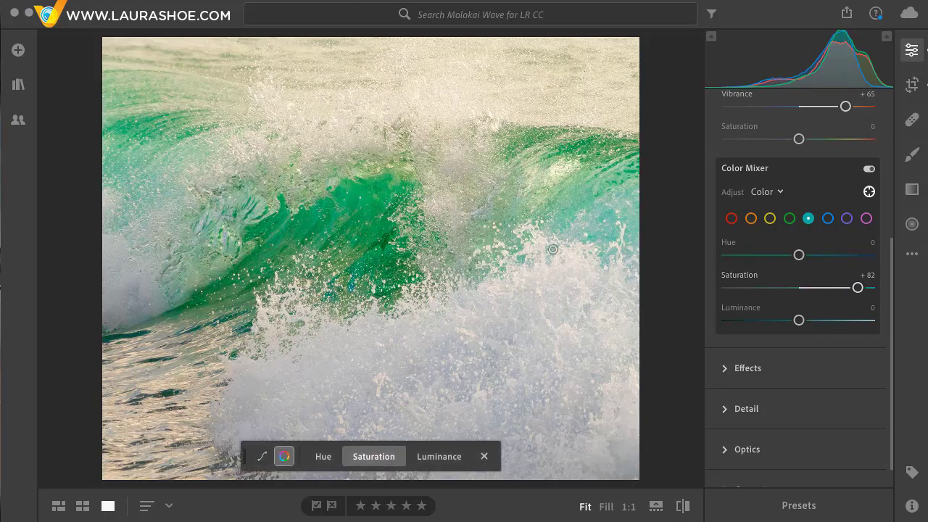
pyautogui.click(761, 192)
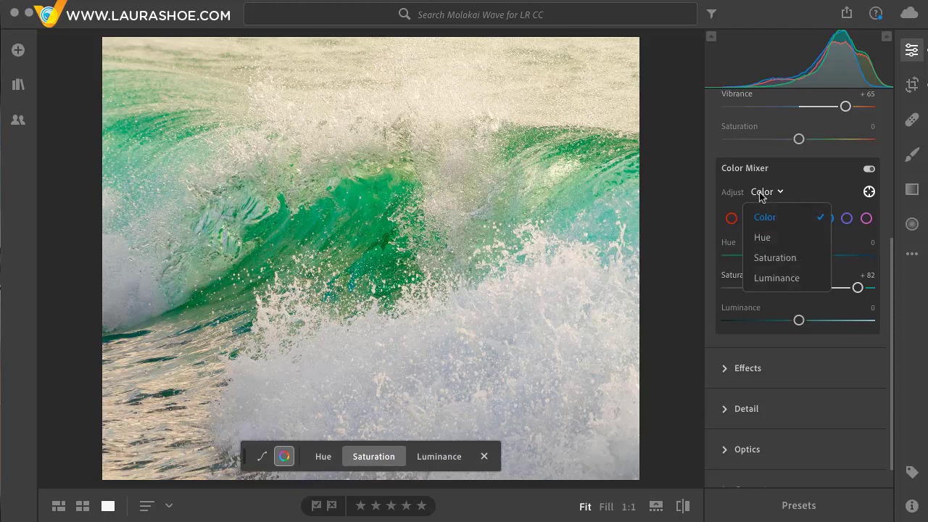
pyautogui.click(783, 258)
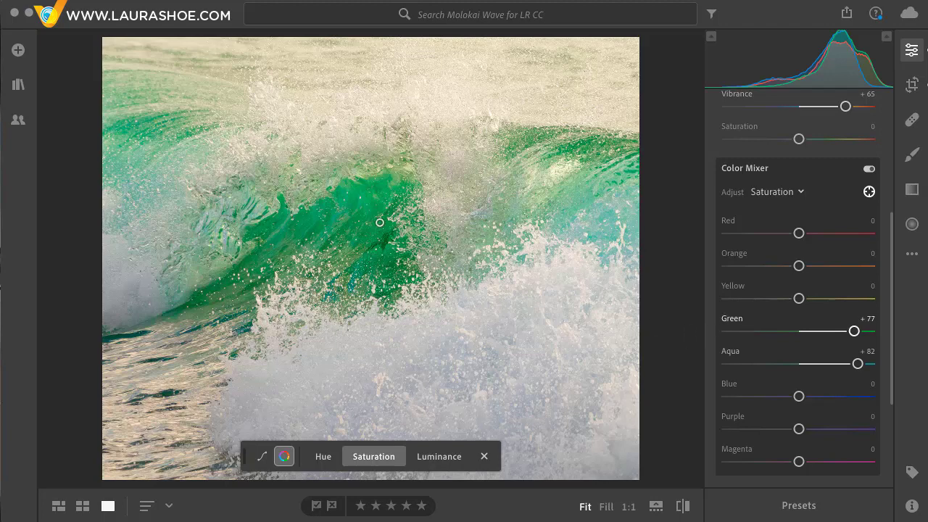
pyautogui.moveTo(369, 231); pyautogui.dragTo(387, 231)
# Switch to Hue and shift the green water to Green +50, Aqua +17
pyautogui.click(325, 458)
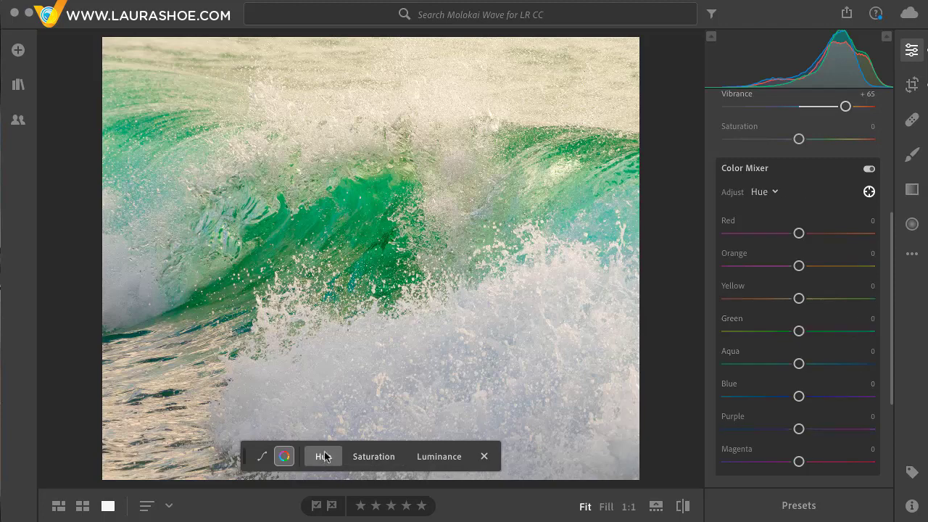
pyautogui.moveTo(355, 211); pyautogui.dragTo(390, 227)
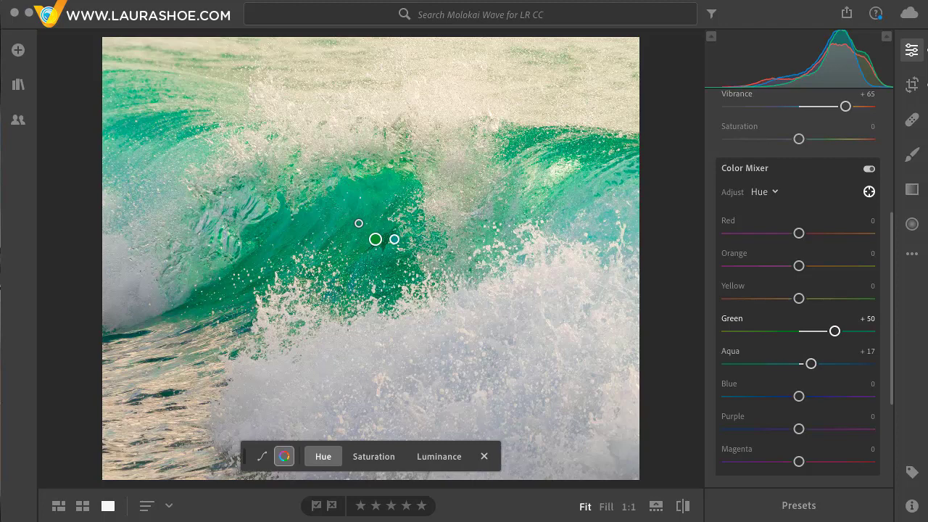
# Switch to Luminance and brighten the water to Green +48, Aqua +16
pyautogui.click(439, 456)
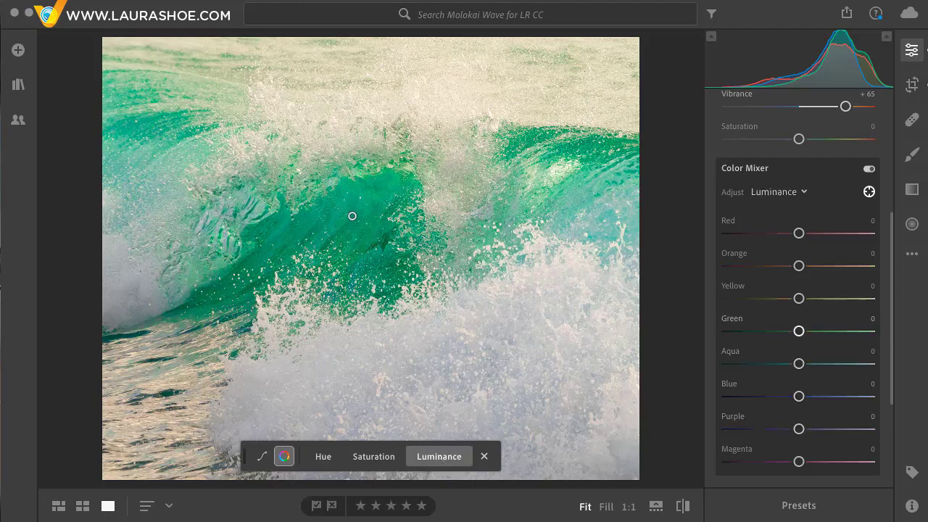
pyautogui.moveTo(341, 217); pyautogui.dragTo(376, 215)
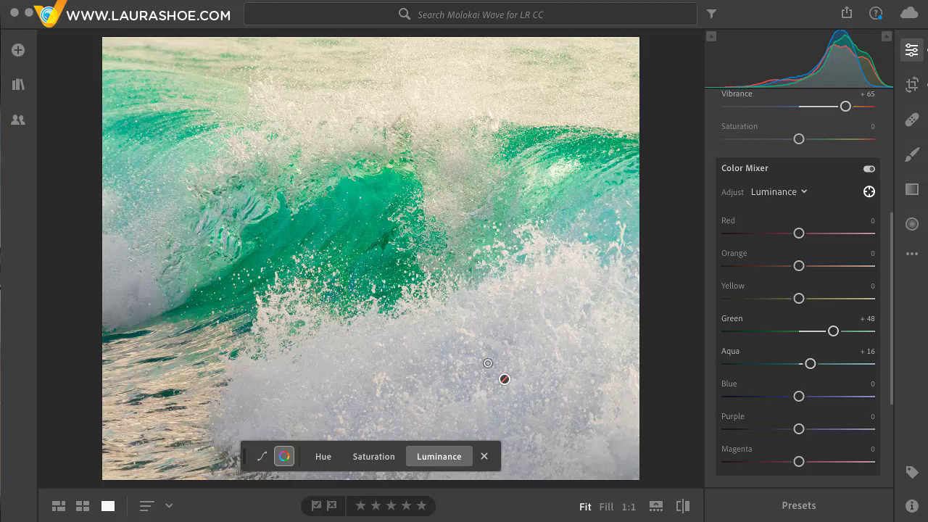
# Close the colour targeted adjustment, collapse Color, and open the Light section's Tone Curve
pyautogui.click(484, 456)
pyautogui.scroll(5, 725, 254)
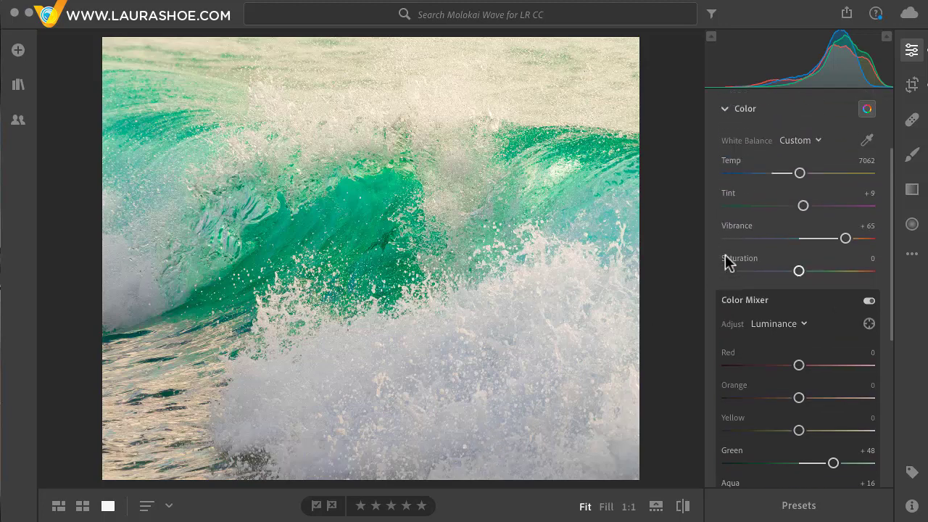
pyautogui.click(741, 231)
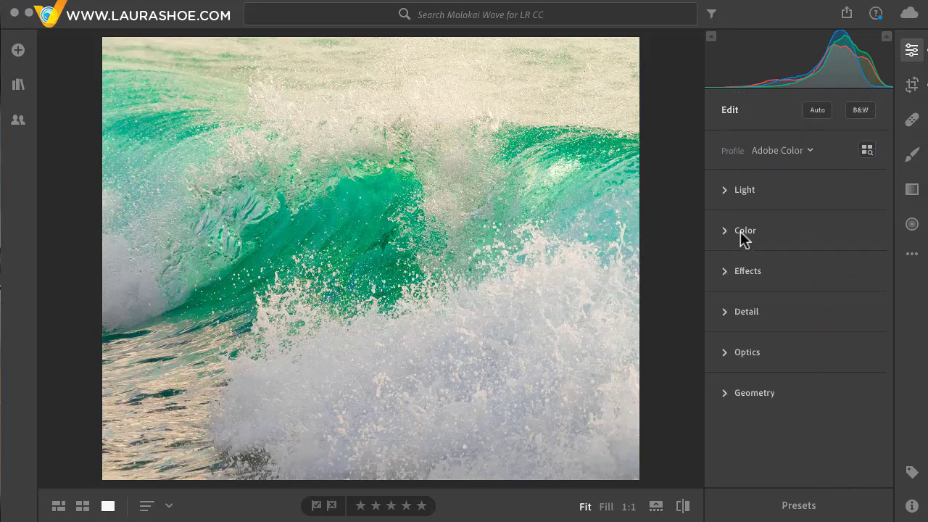
pyautogui.click(741, 191)
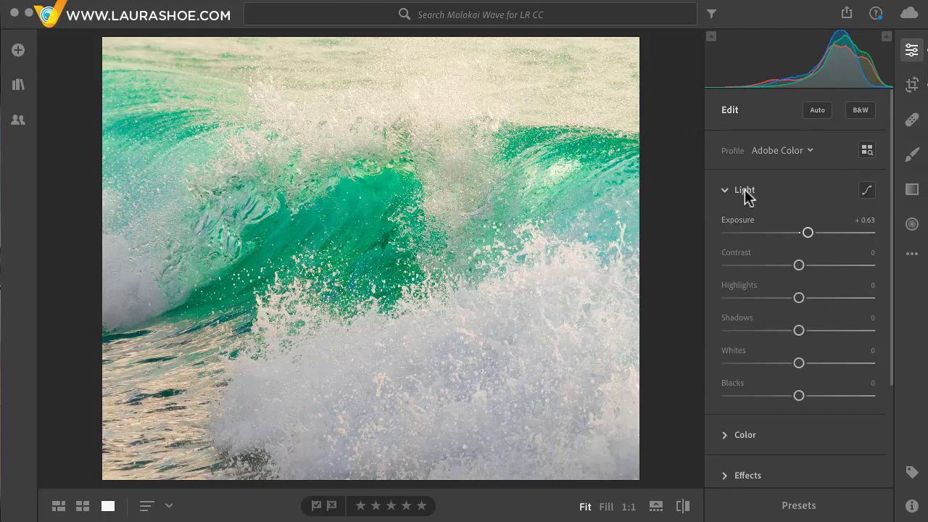
pyautogui.click(867, 192)
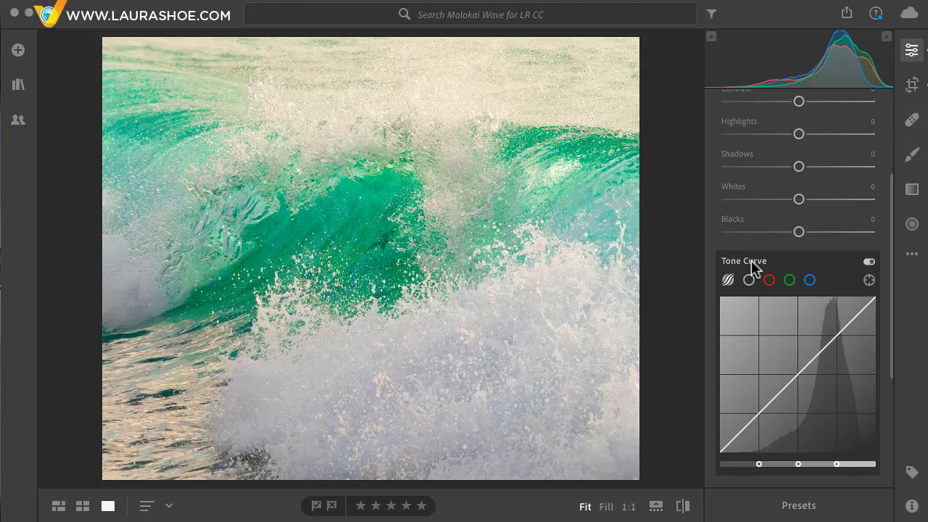
# Use on-photo Tone Curve adjustment to raise Lights and Highlights from the spray and pull Shadows to -100
pyautogui.click(869, 281)
pyautogui.click(870, 281)
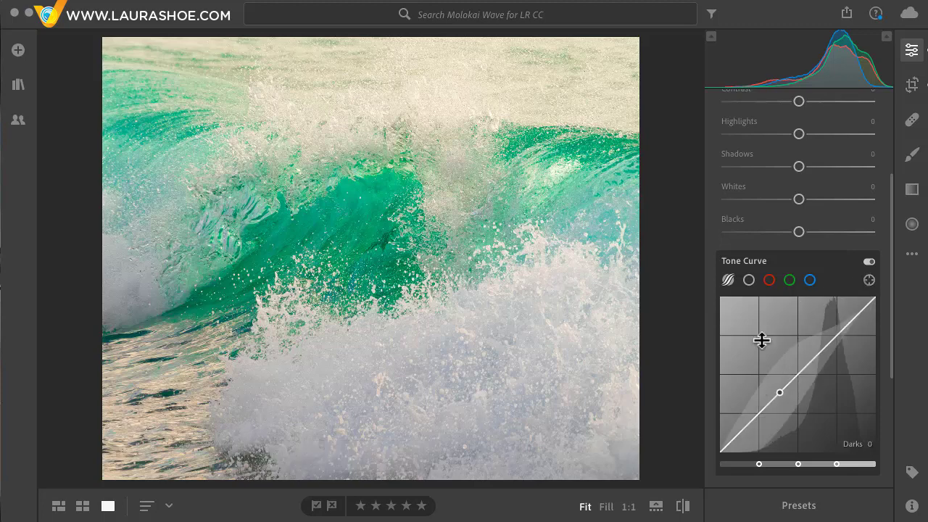
pyautogui.click(869, 280)
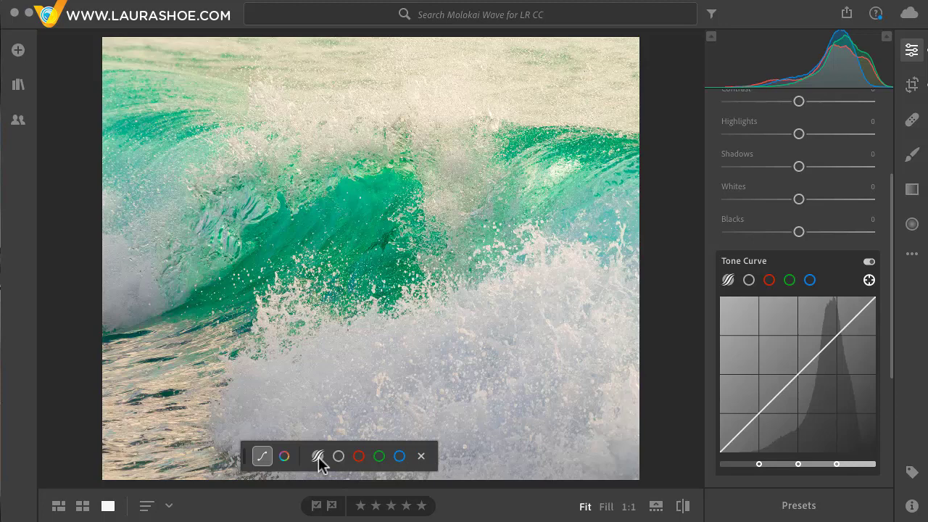
pyautogui.click(470, 351)
pyautogui.moveTo(470, 351)
pyautogui.mouseDown()
pyautogui.moveTo(485, 351)
pyautogui.moveTo(470, 351)
pyautogui.mouseUp()
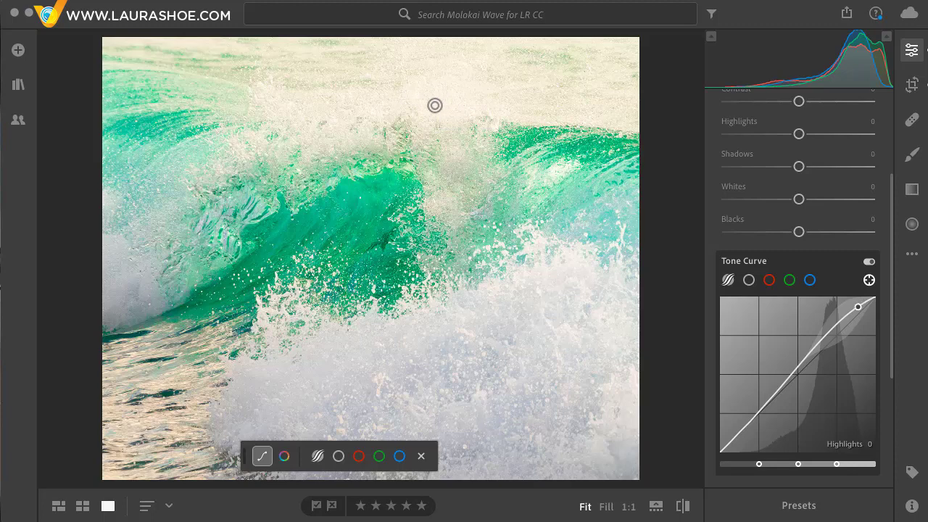
pyautogui.moveTo(443, 100)
pyautogui.mouseDown()
pyautogui.moveTo(380, 102)
pyautogui.moveTo(417, 102)
pyautogui.mouseUp()
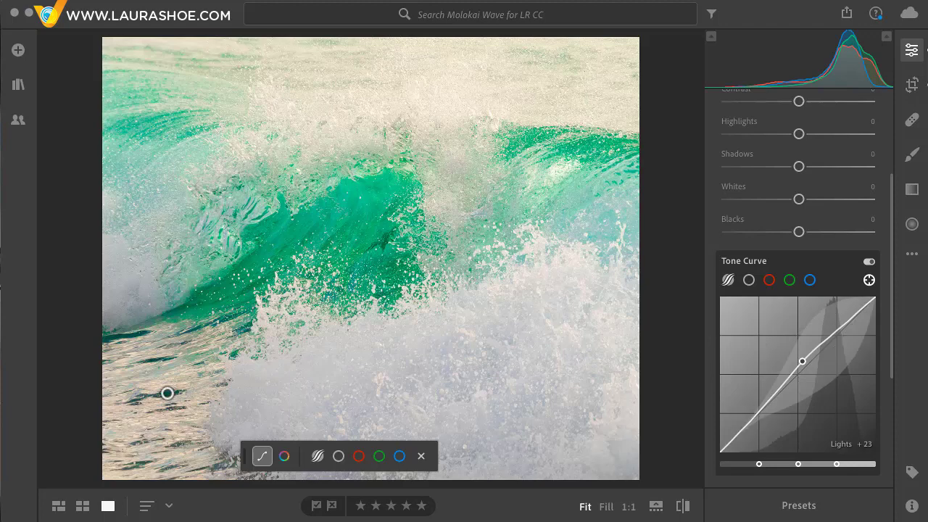
pyautogui.moveTo(167, 394); pyautogui.dragTo(103, 393)
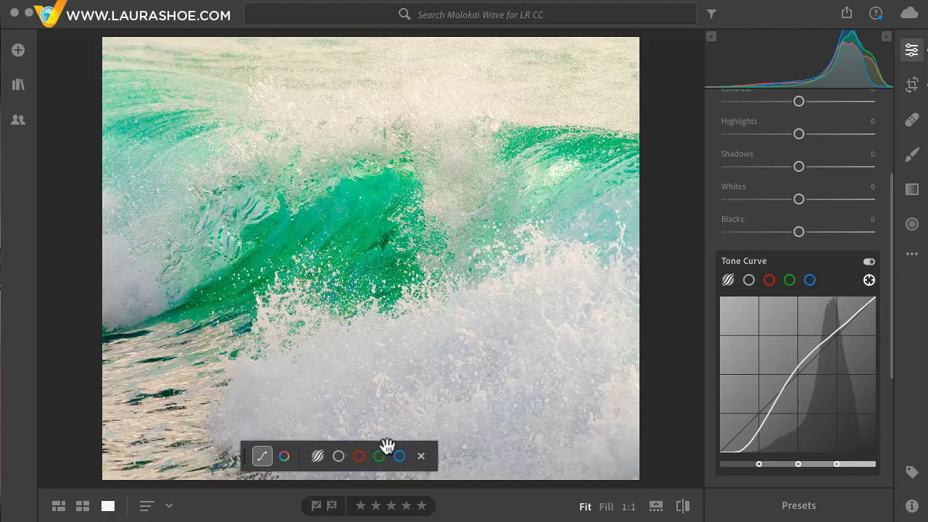
# Try brightening the RGB Point Curve from the white spray, then undo it
pyautogui.click(338, 456)
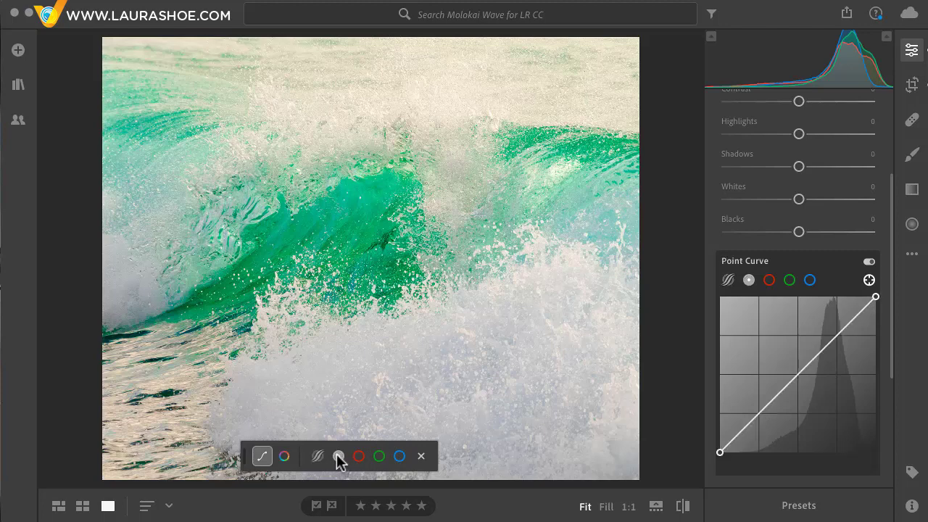
pyautogui.click(425, 356)
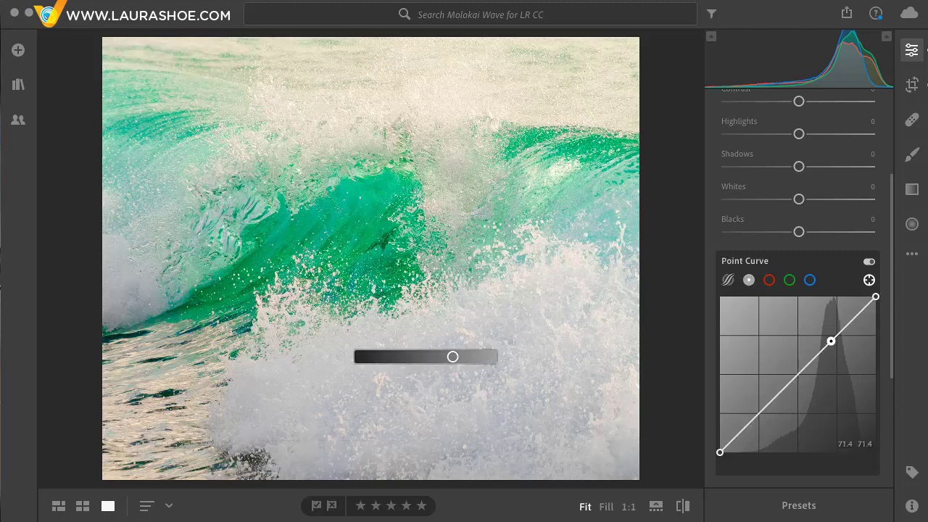
pyautogui.moveTo(453, 356); pyautogui.dragTo(488, 356)
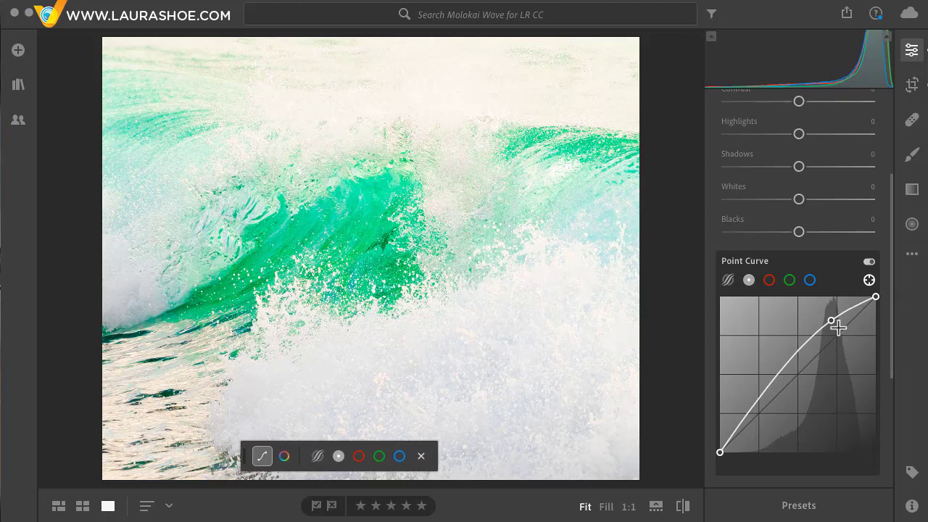
pyautogui.press('super+z')
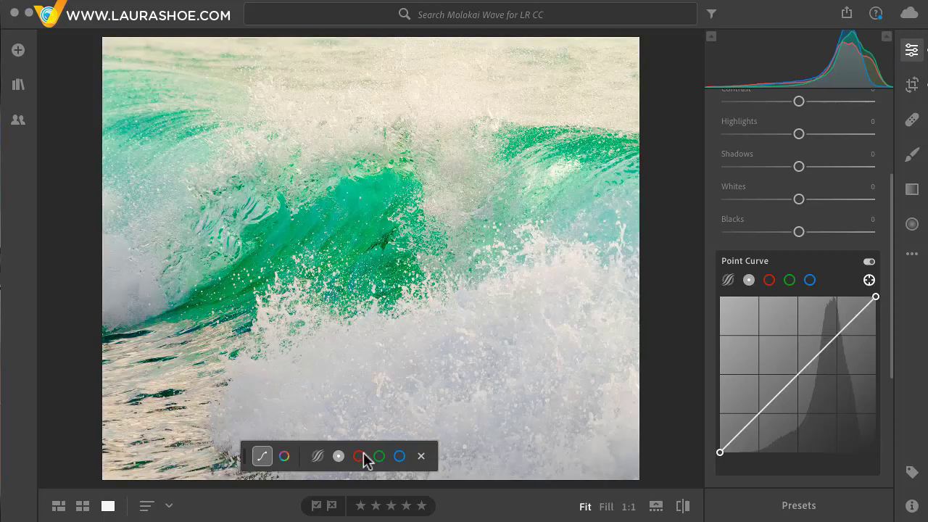
# Return the on-photo toolbar to Color Mixer mode, then close targeted adjustment
pyautogui.click(285, 457)
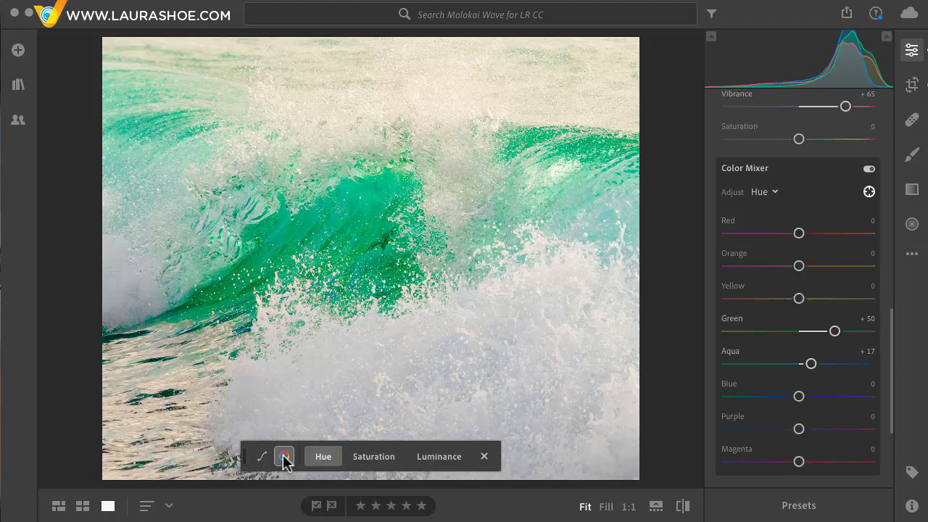
pyautogui.click(261, 457)
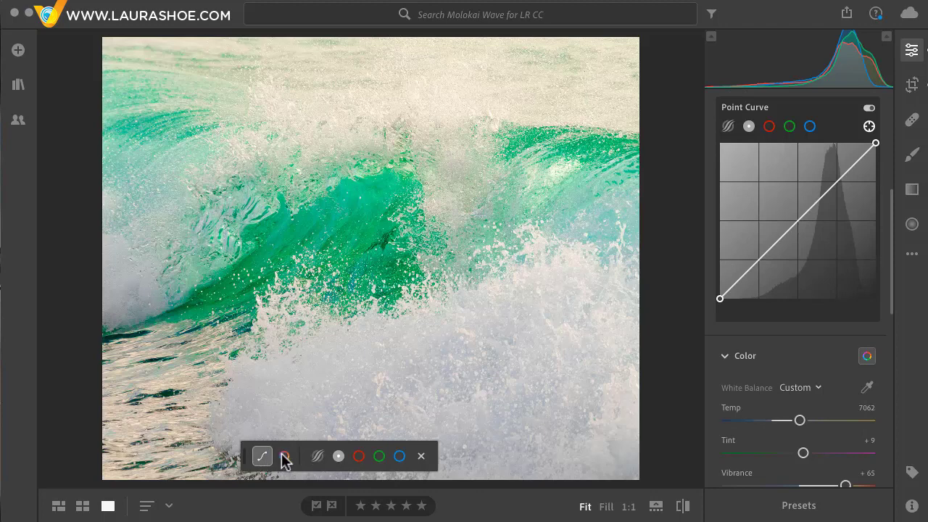
pyautogui.click(285, 457)
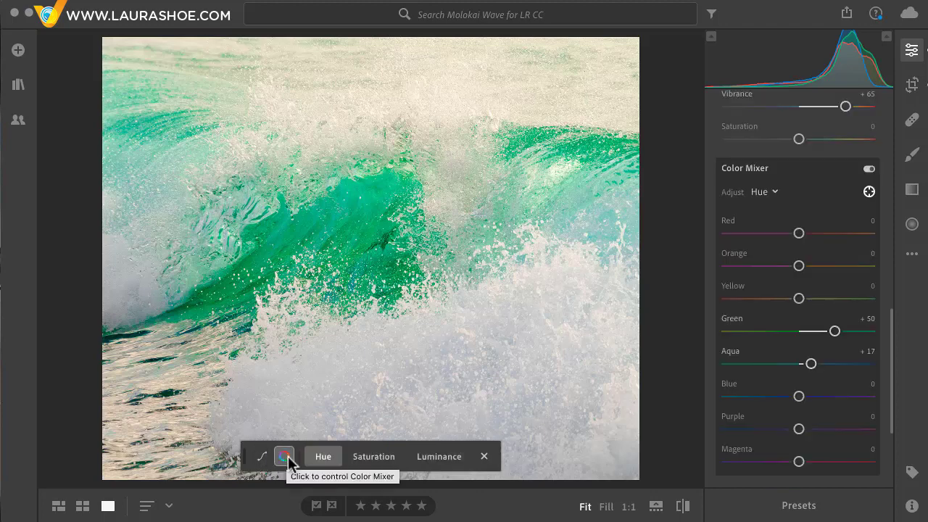
pyautogui.click(484, 457)
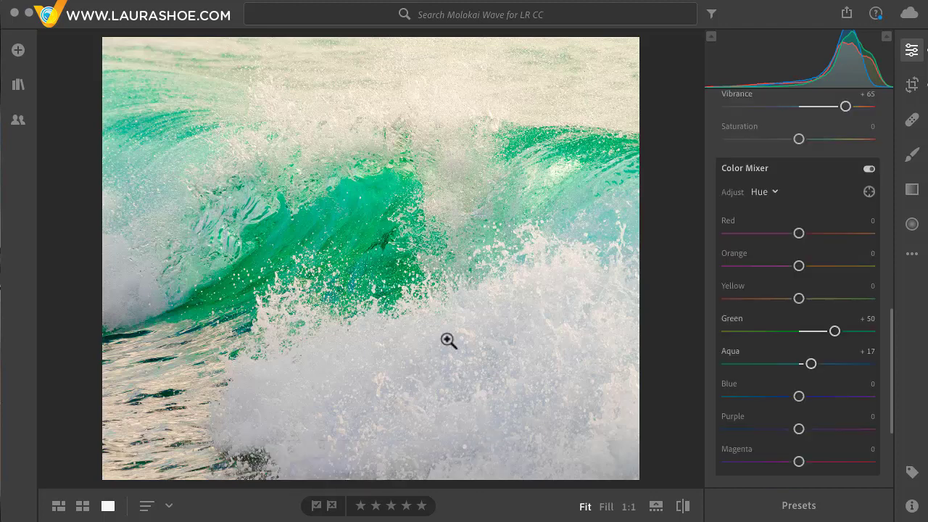